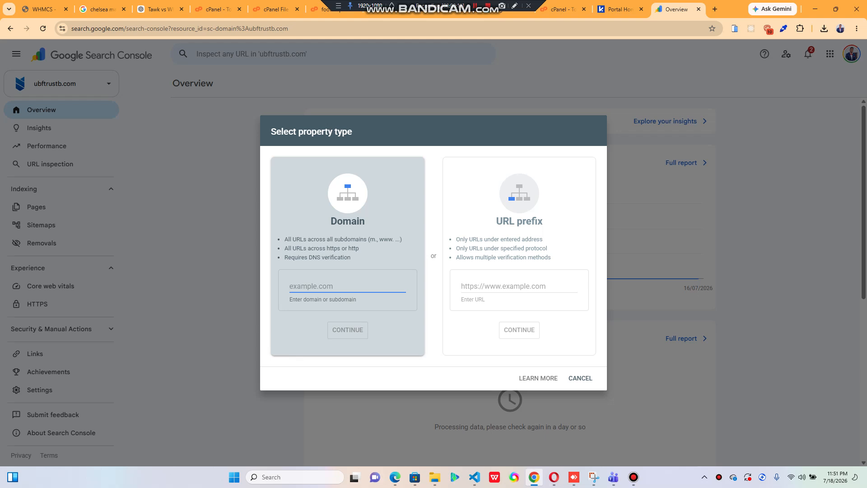
key(ctrl+l)
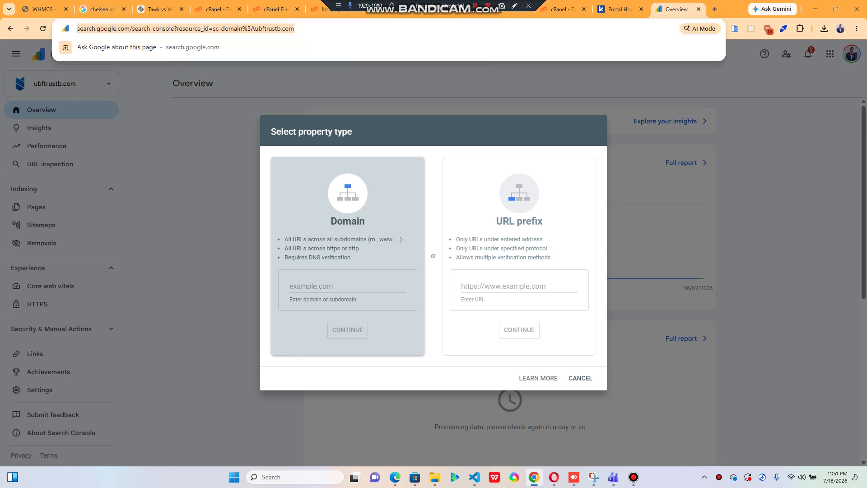
click(157, 28)
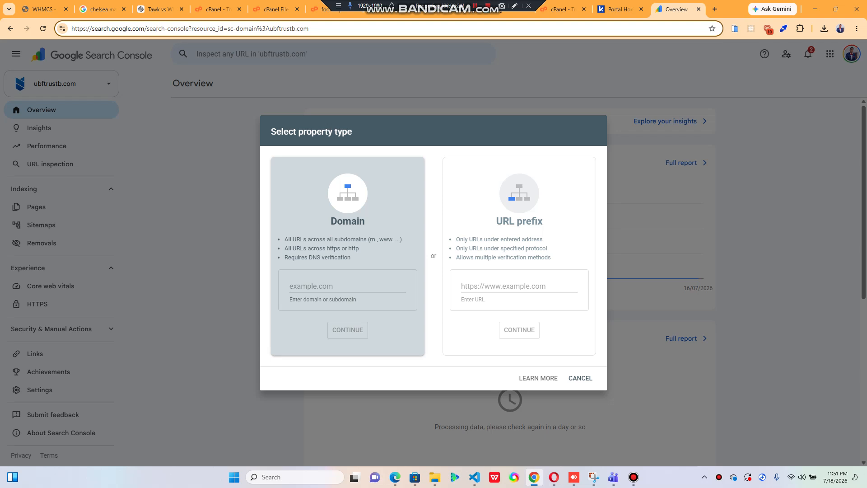
drag(189, 29, 92, 28)
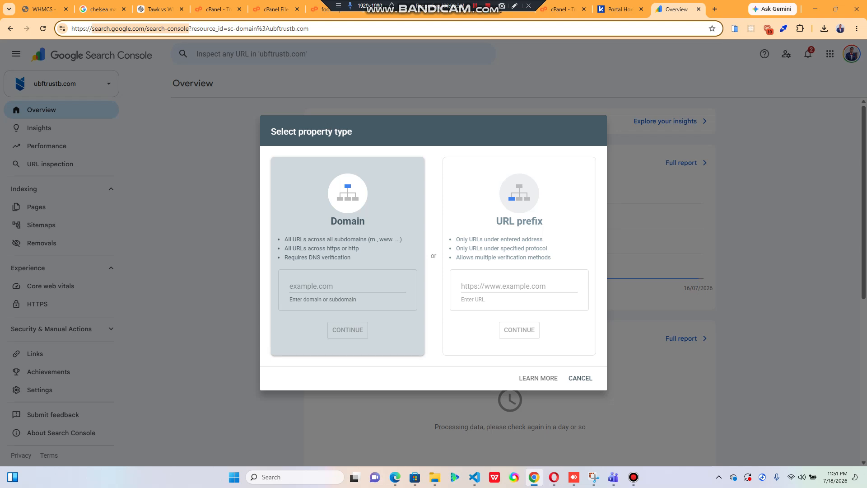
drag(93, 28, 112, 28)
key(Escape)
key(Escape)
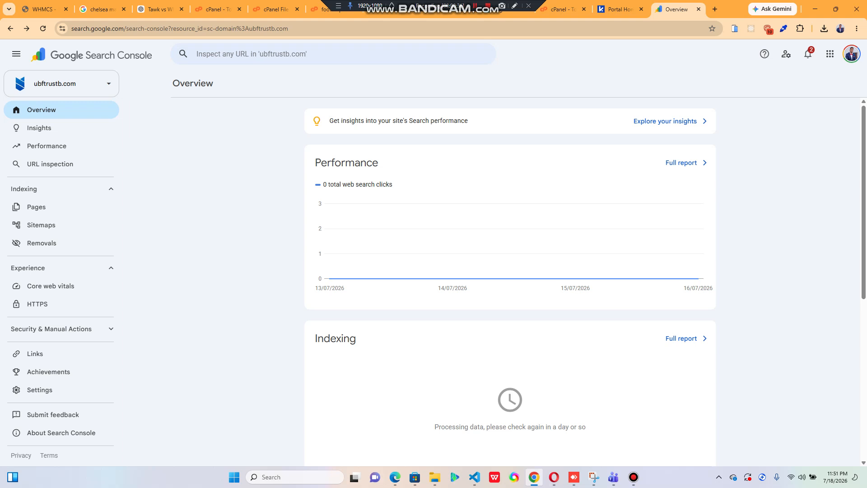
click(62, 83)
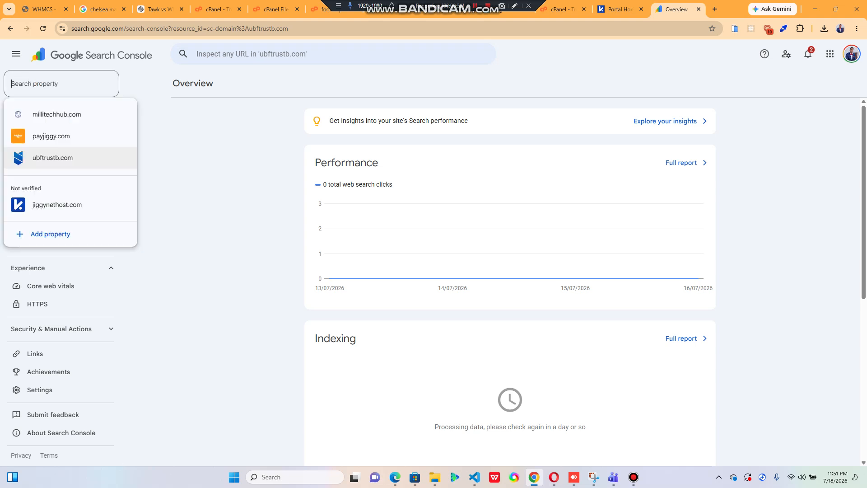
right_click(61, 204)
click(52, 183)
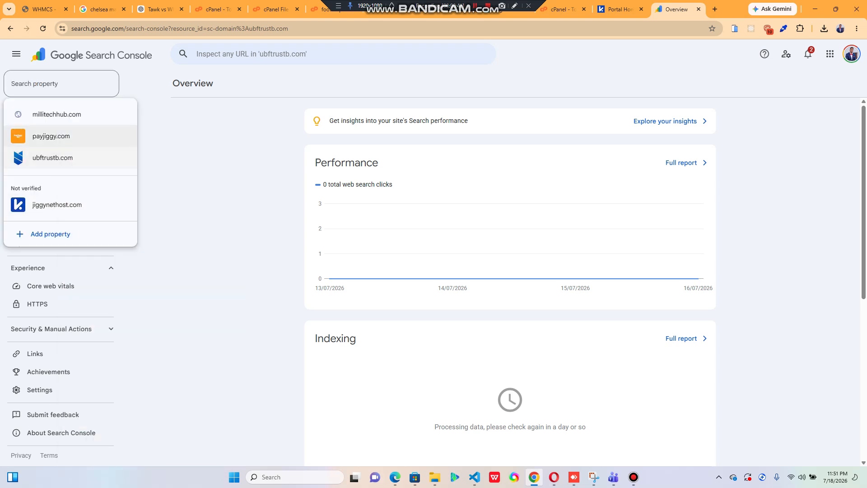
click(50, 234)
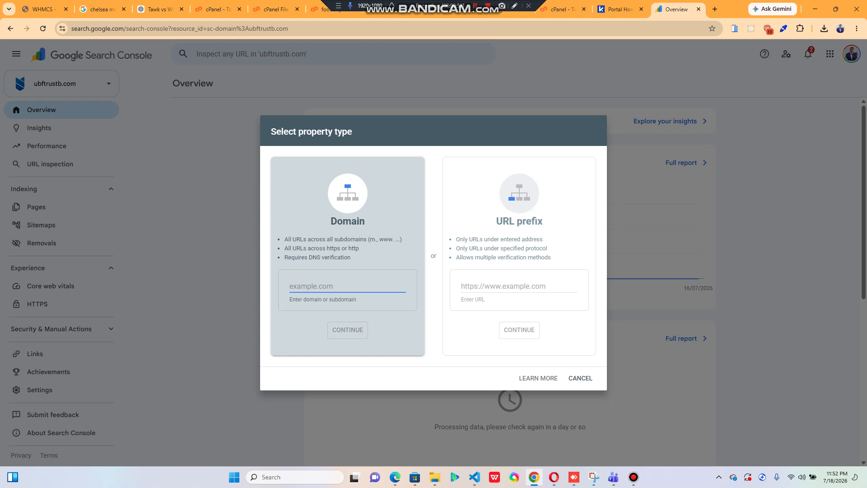
key(Escape)
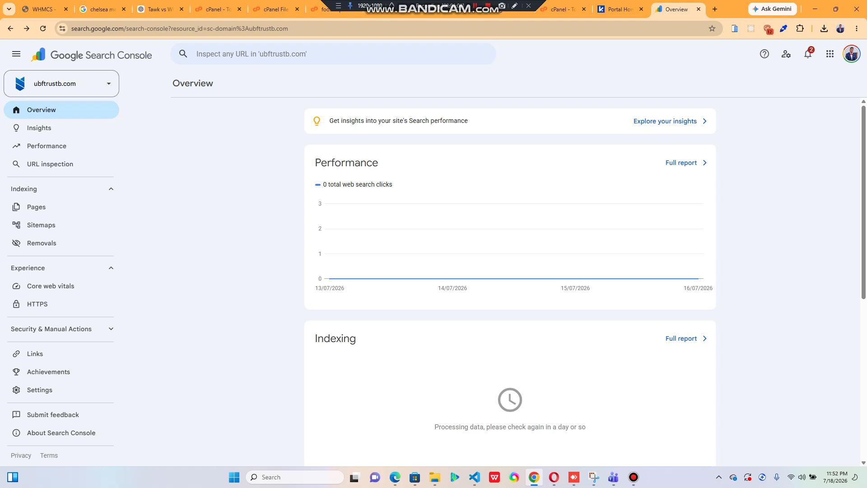
Step: Add jiggynethost.com as a new Domain property and copy its TXT verification record
click(61, 84)
click(51, 234)
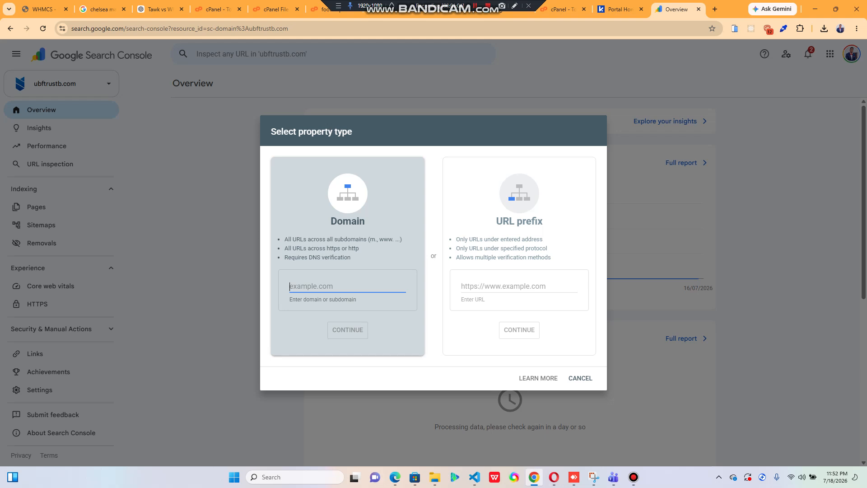
text(jigg)
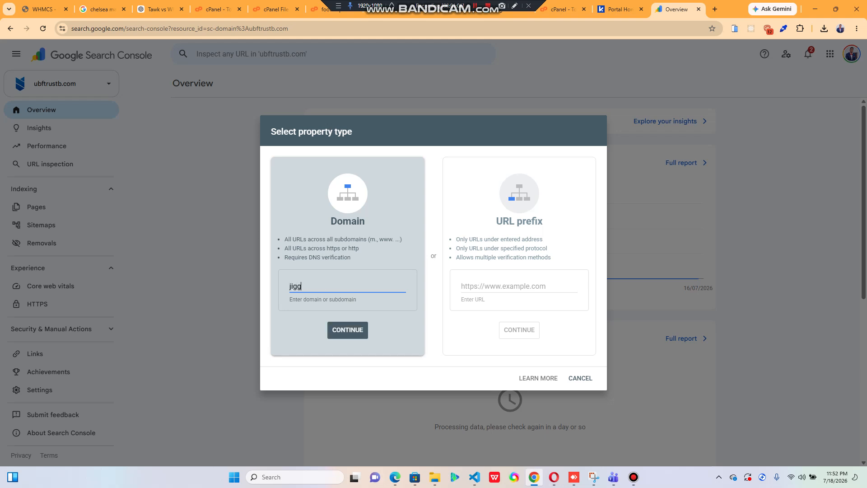
text(ynethost.com)
key(Return)
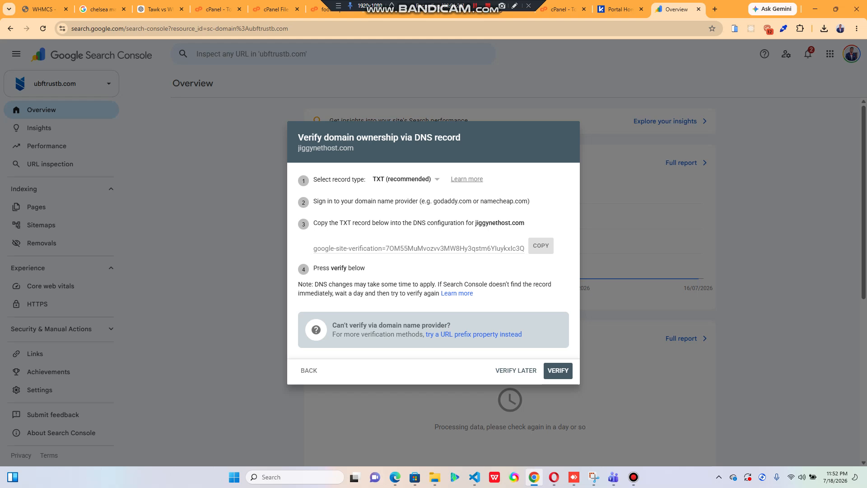
click(540, 246)
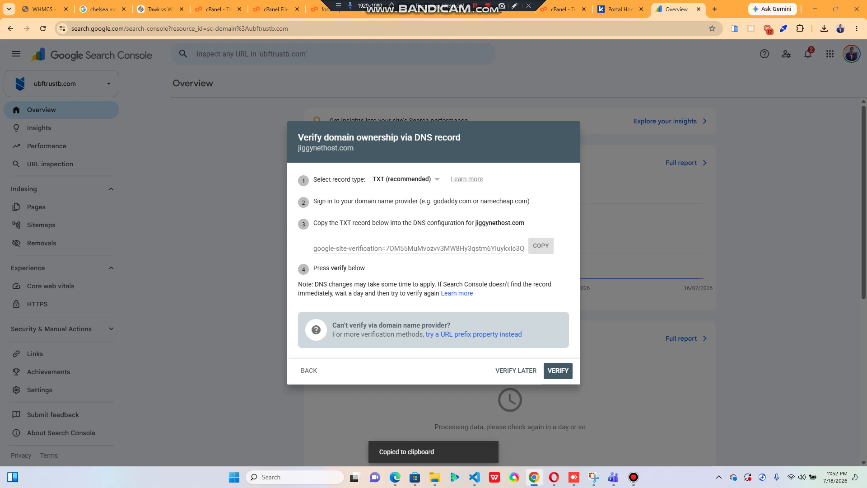
Step: Switch to cPanel and open the DNS zone records of the jiggynethost.com domain for modification
click(562, 9)
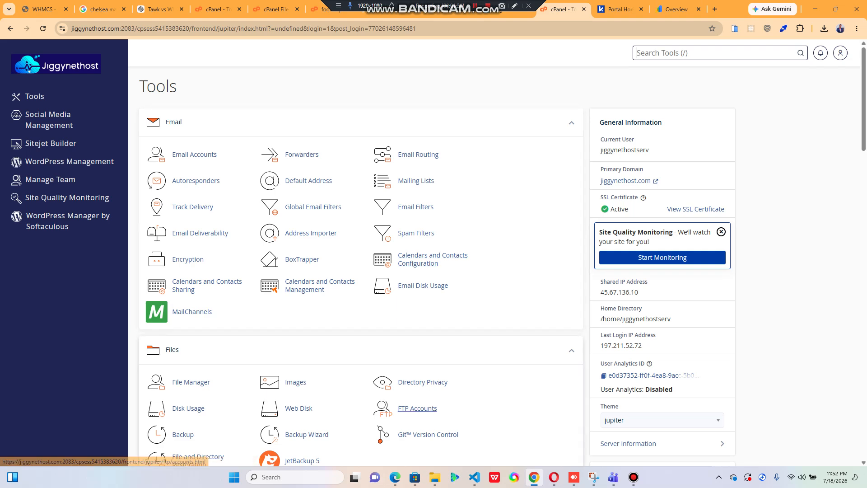
scroll(183, 350, down, 10)
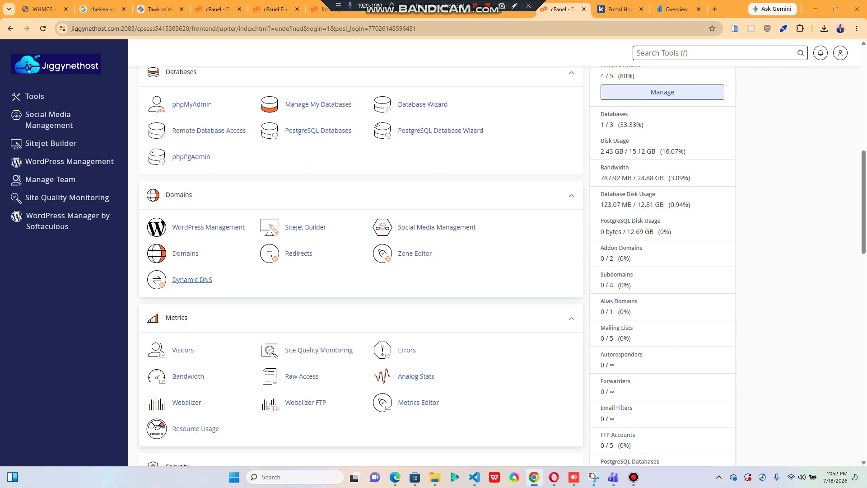
click(186, 253)
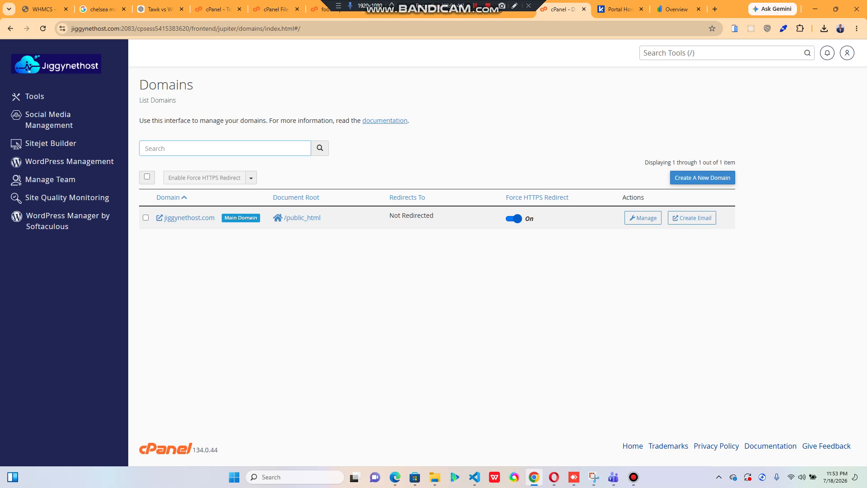
click(643, 218)
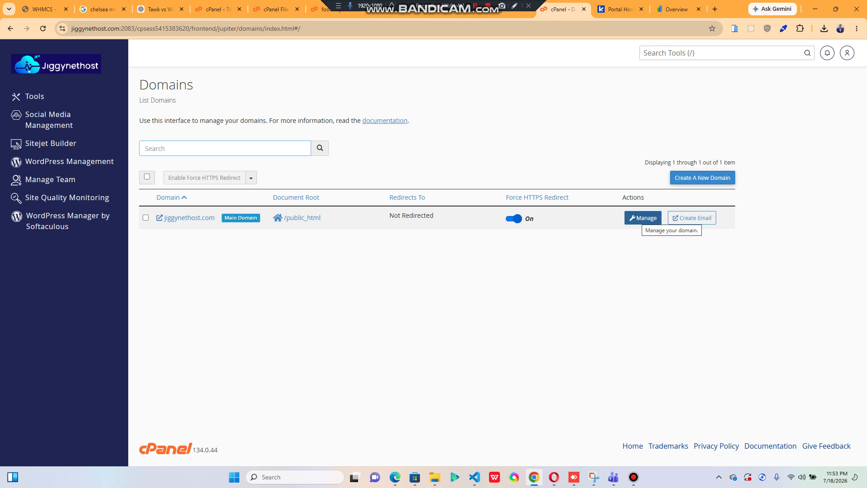
click(643, 218)
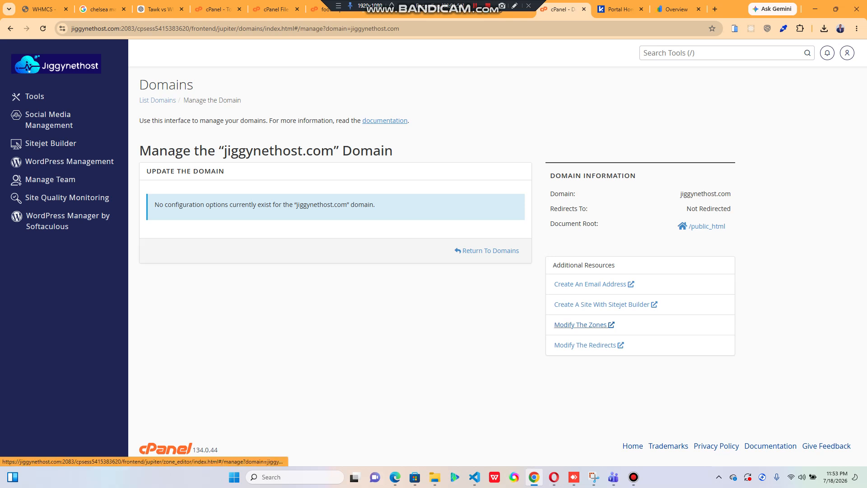
click(580, 325)
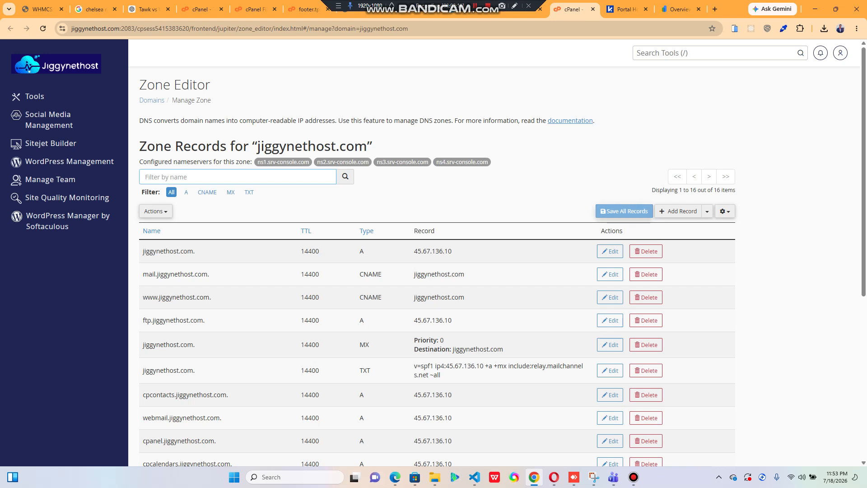
Step: Add and save a TXT zone record named jiggynethost.com with the copied Google site verification token as its record text
click(678, 211)
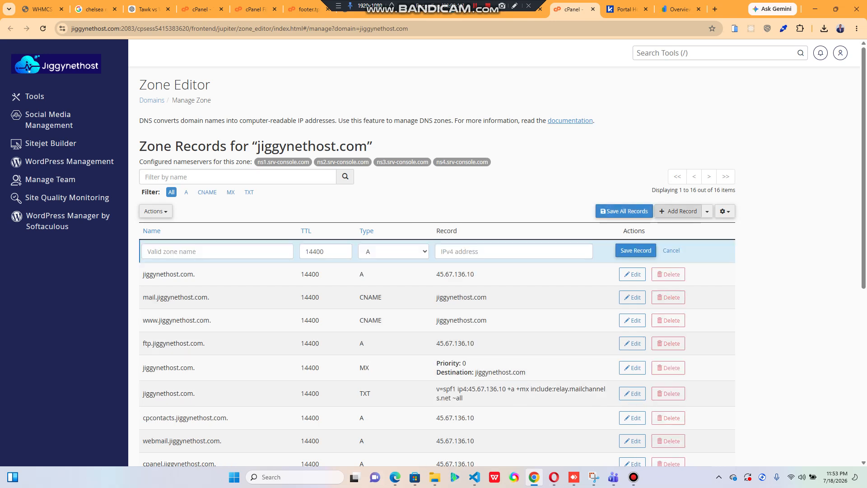
click(203, 251)
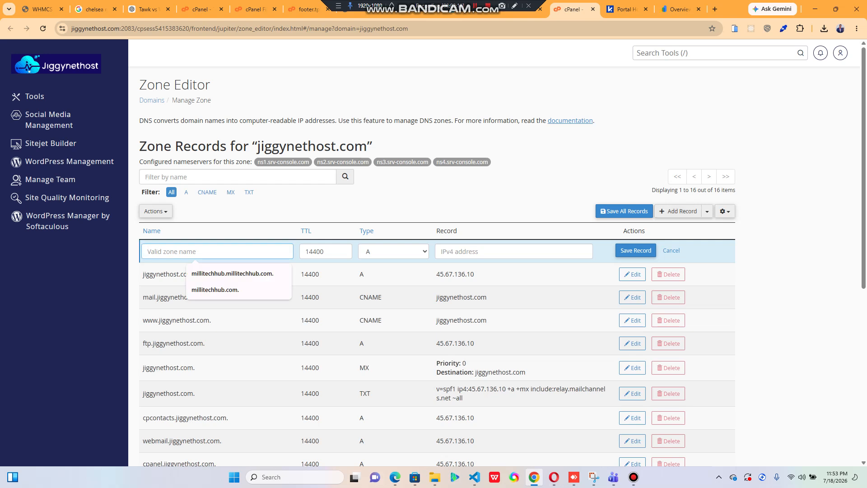
text(jiggynethost.com)
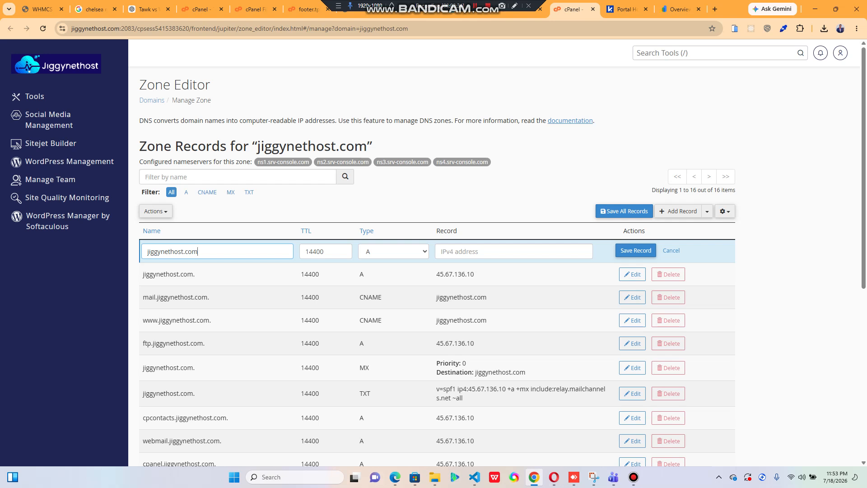
click(393, 252)
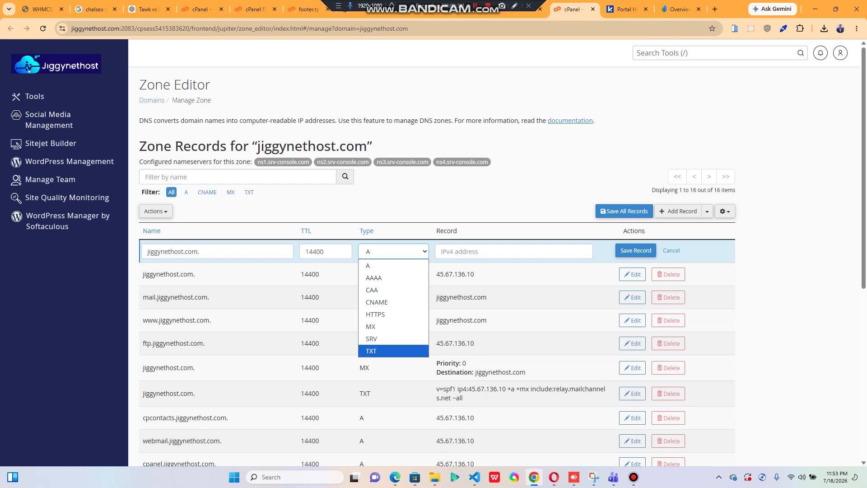
key(Return)
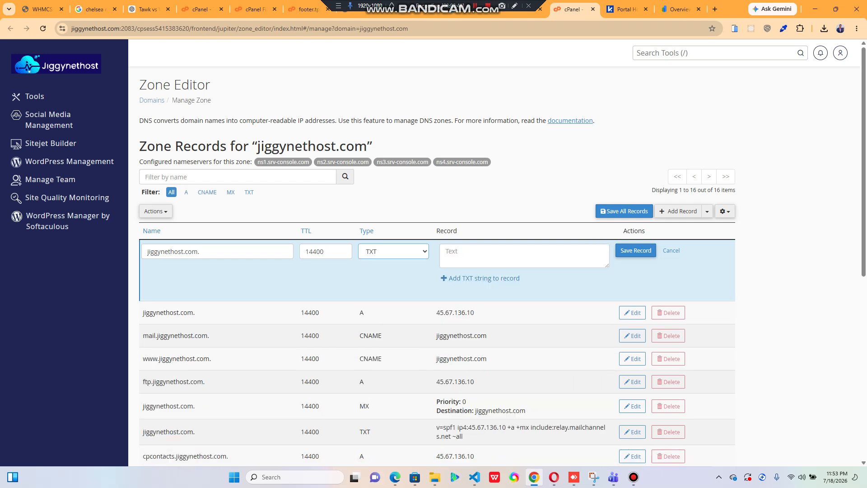
click(490, 256)
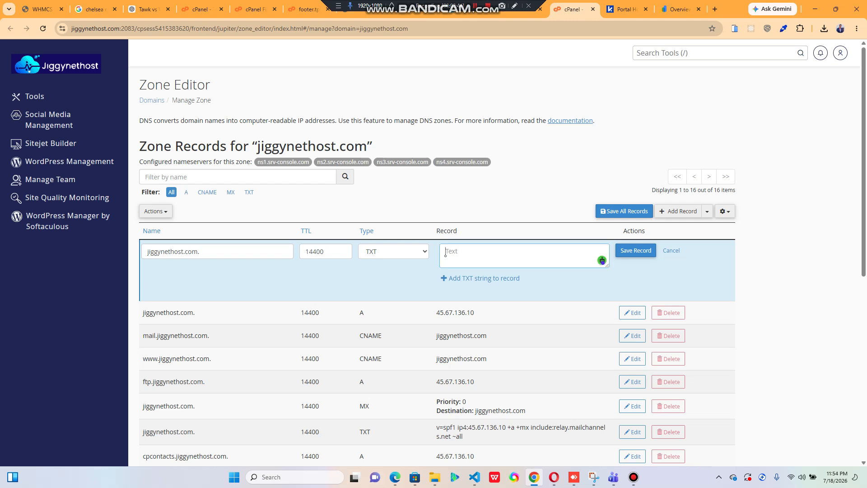
key(ctrl+v)
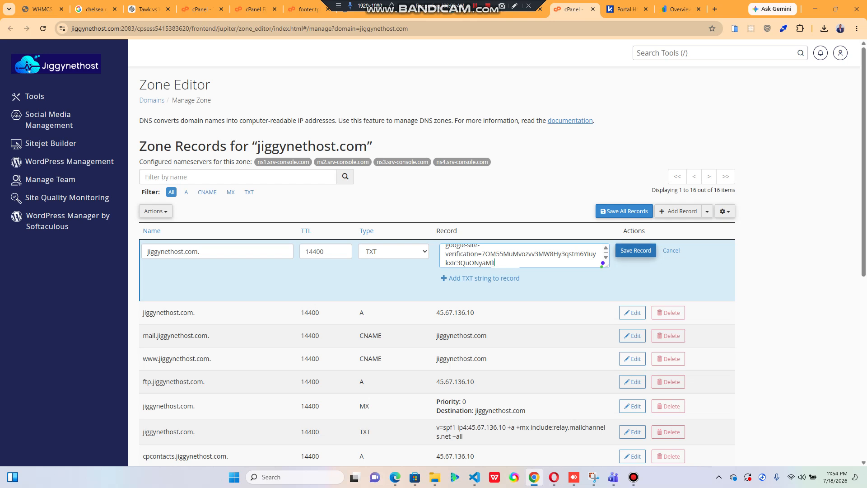
click(636, 250)
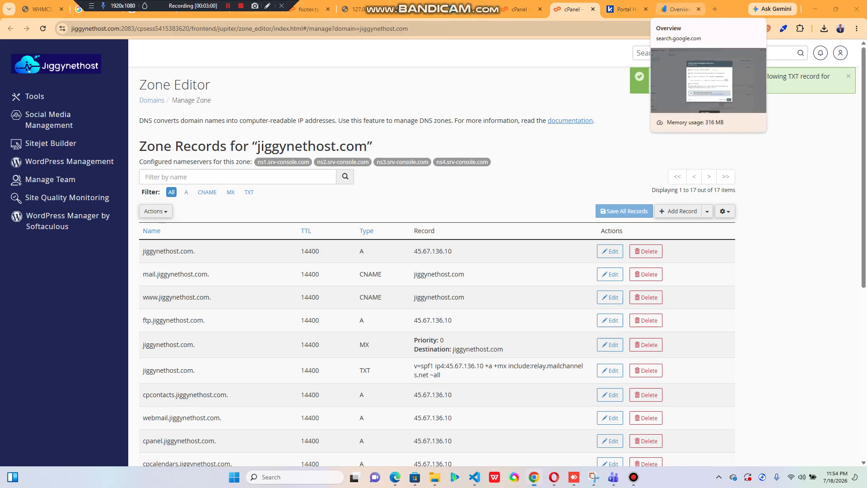
Step: Switch back to Google Search Console, verify ownership of jiggynethost.com, and finish the verification dialog
click(679, 9)
click(558, 370)
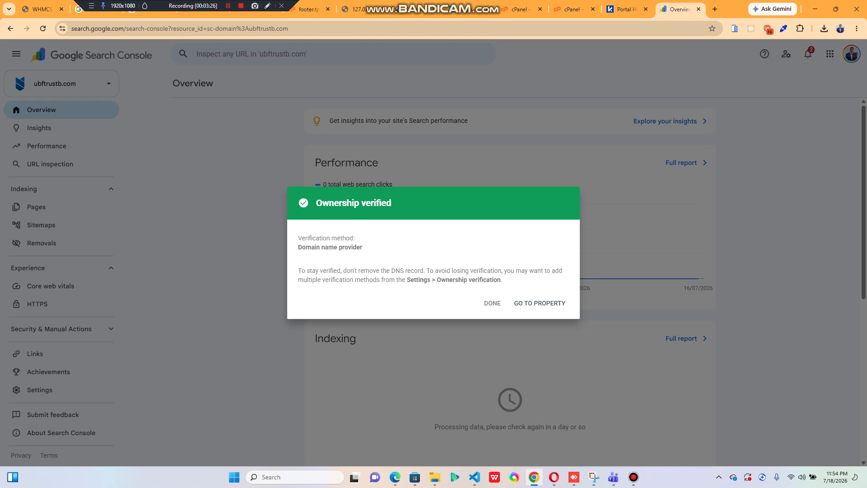
click(492, 303)
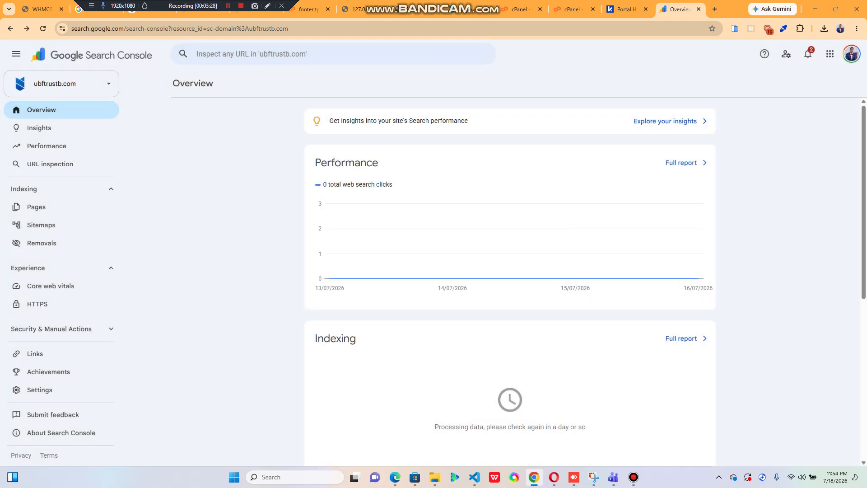